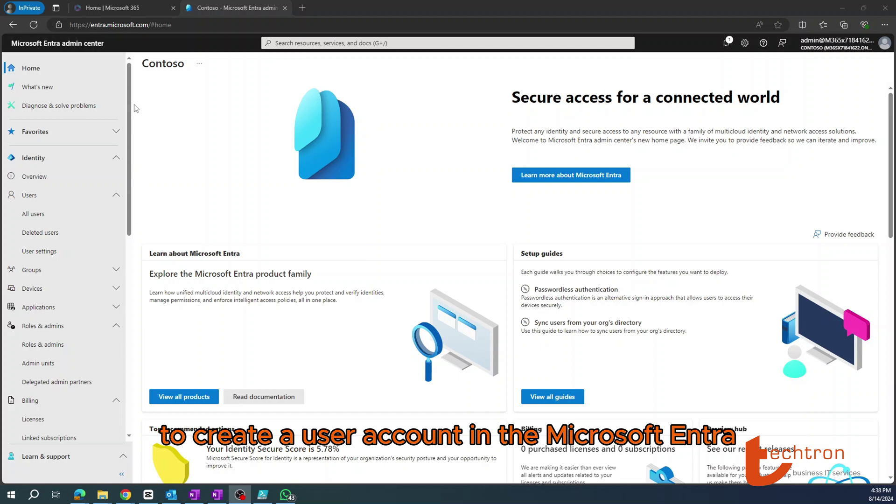
- Open the Contoso tenant's All users list and show the New user options
left_click(120, 24)
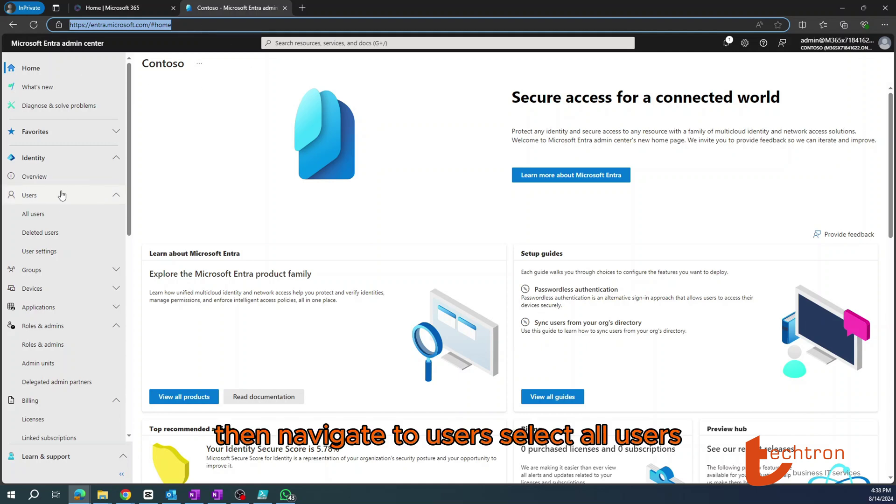
left_click(31, 215)
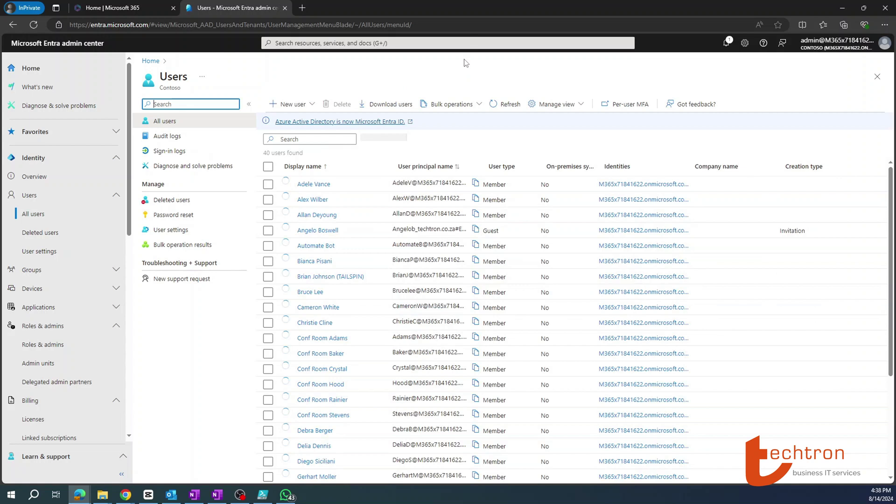
left_click(292, 105)
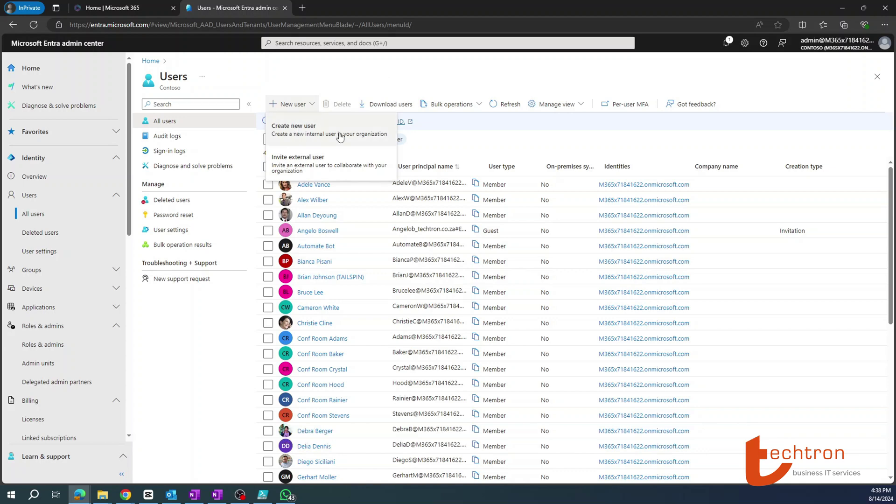
- Start a new internal user and enter the user principal name, keeping the nickname derived from it
left_click(298, 136)
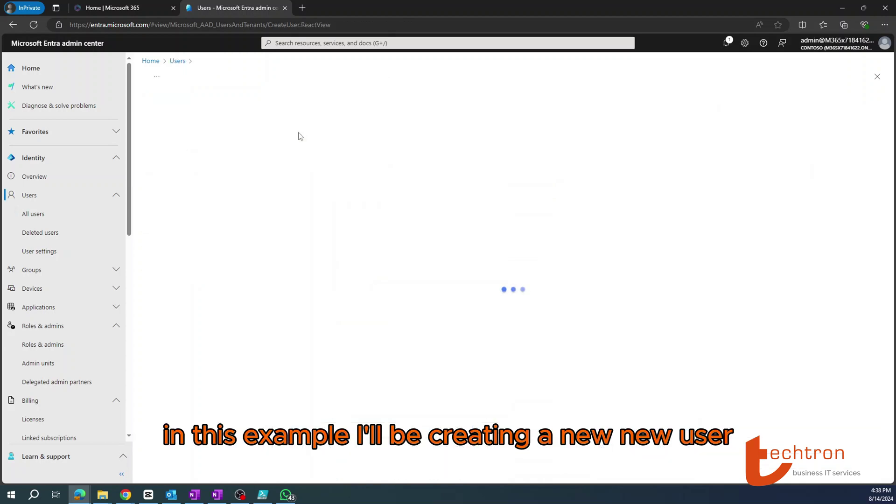
left_click(268, 177)
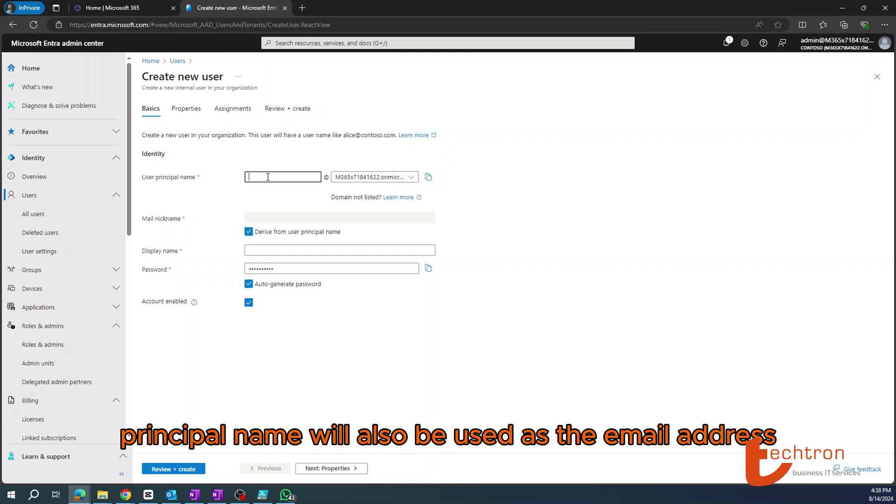
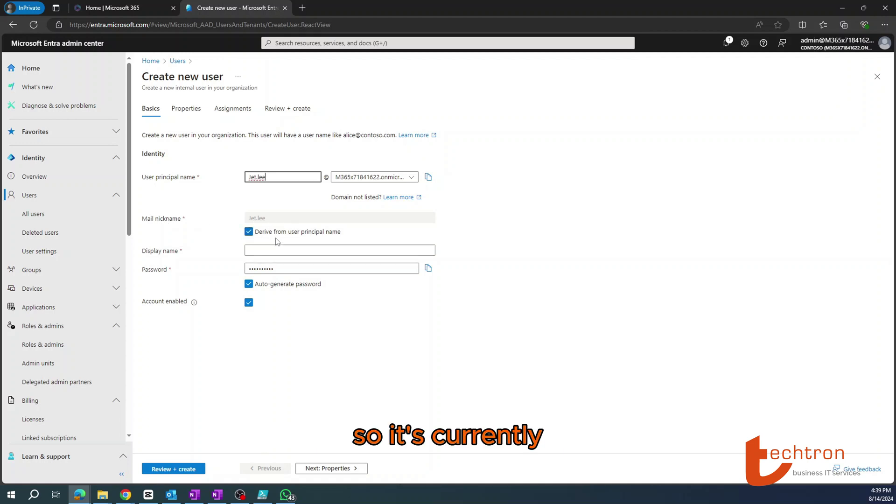
left_click(248, 232)
double_click(275, 218)
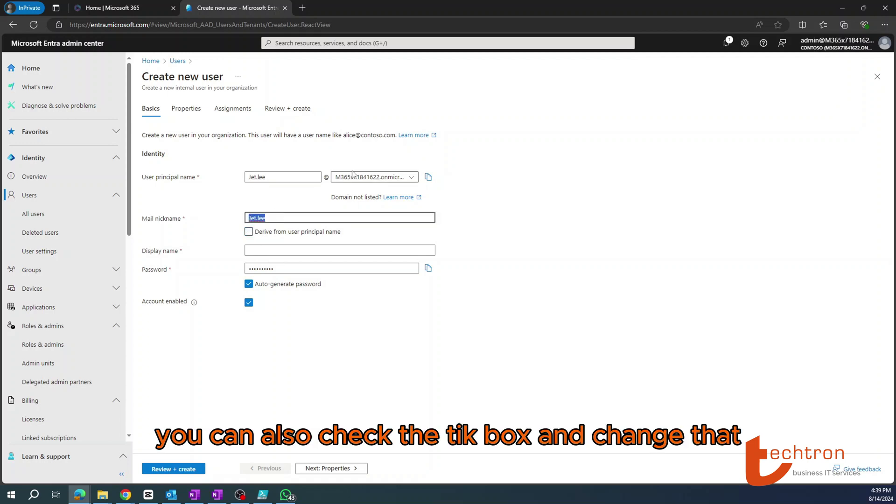
left_click(250, 233)
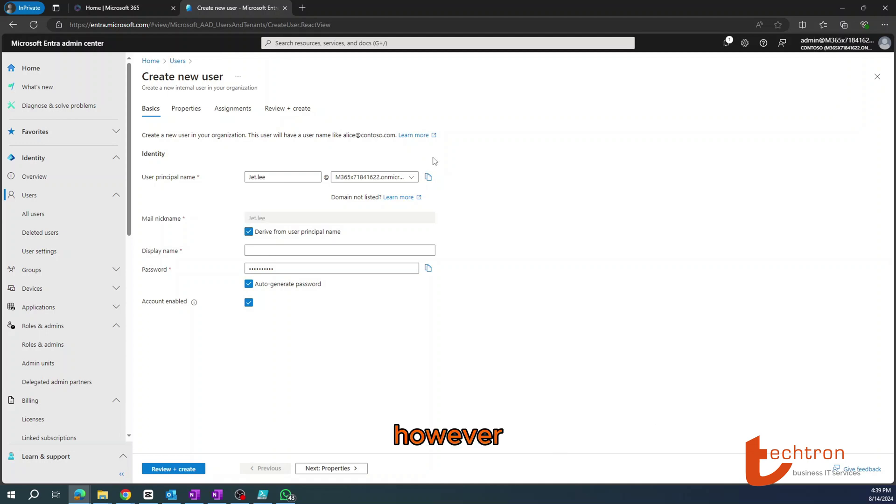
- Enter the user's full name as display name, prefixed with 'Techtron |'
left_click(371, 248)
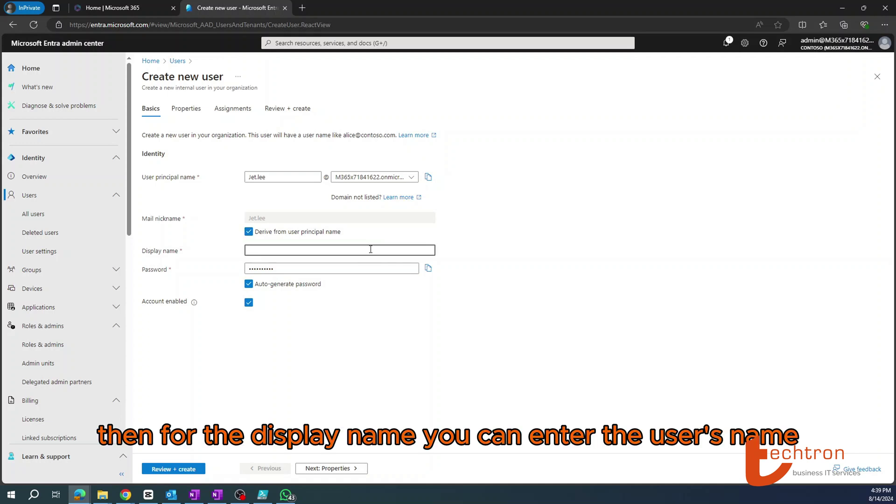
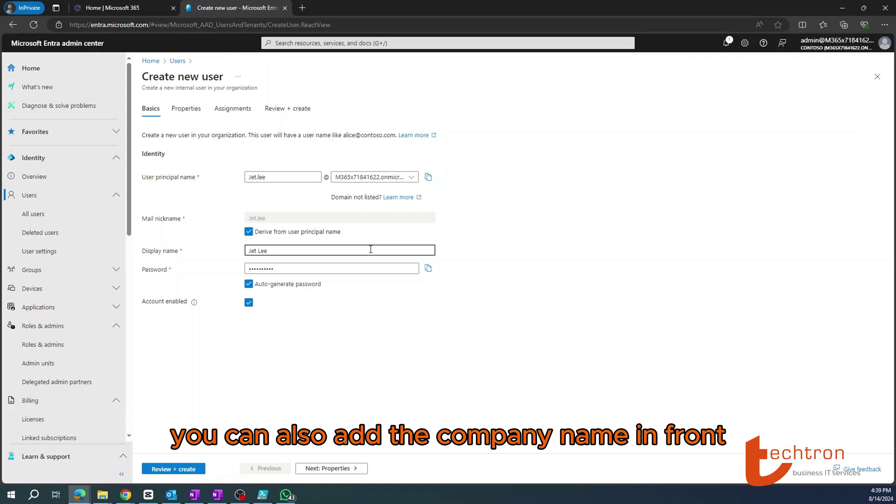
key("Home")
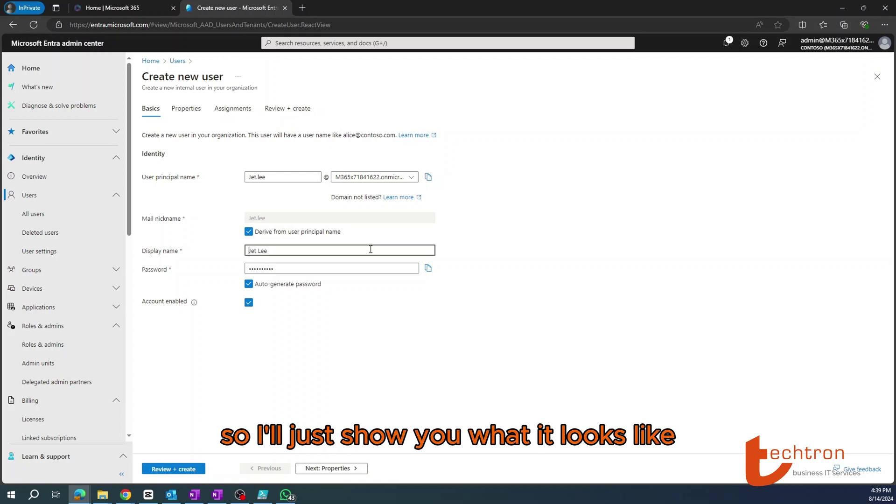
type("Techtr")
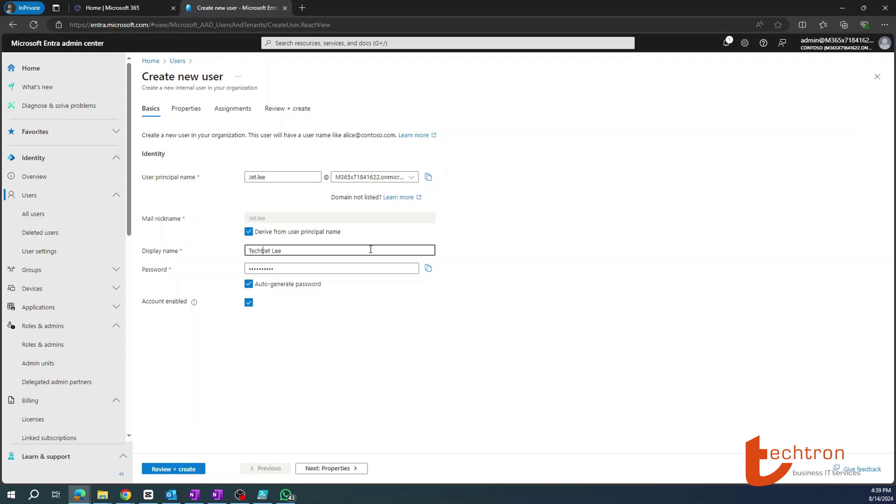
type("on |")
- Select the display name, then select the auto-generated password to save it
left_click(307, 249)
left_click_drag(307, 250, 133, 253)
left_click(331, 269)
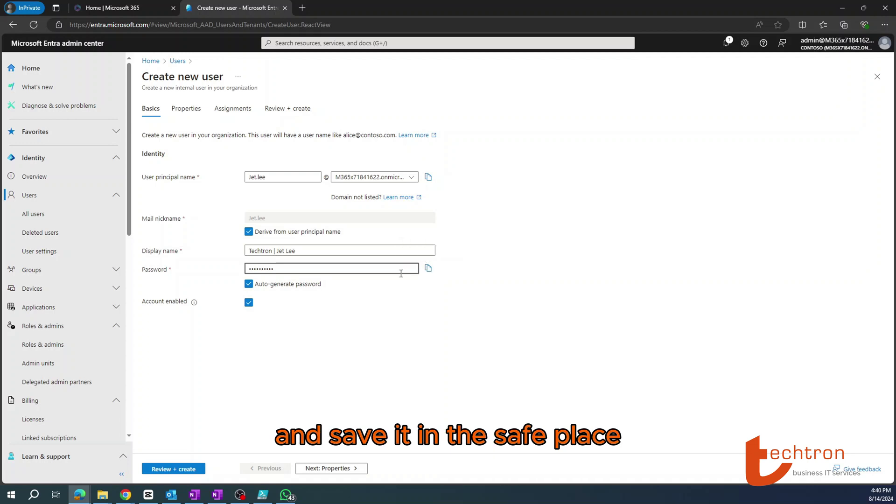
double_click(382, 272)
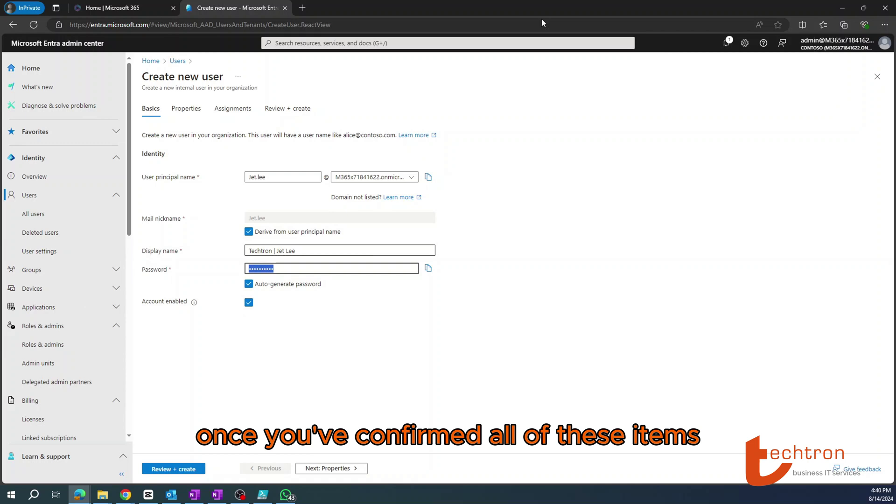
- Leave Account enabled checked and continue to the Properties tab
left_click(249, 302)
left_click(248, 302)
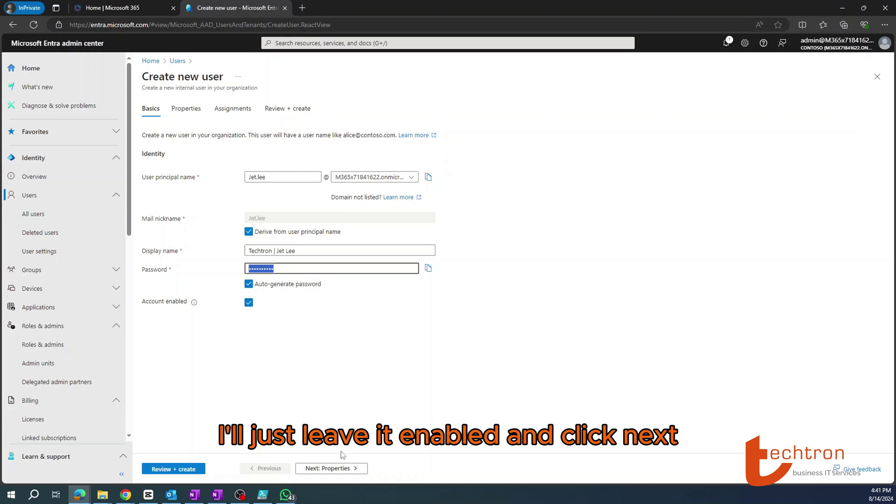
left_click(335, 468)
left_click(277, 149)
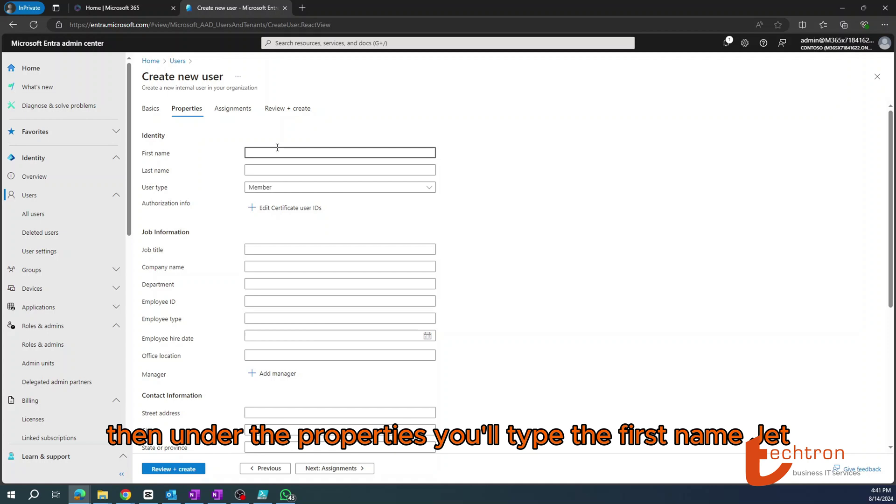
- Enter the user's first and last names and keep Member as the user type
key("Tab")
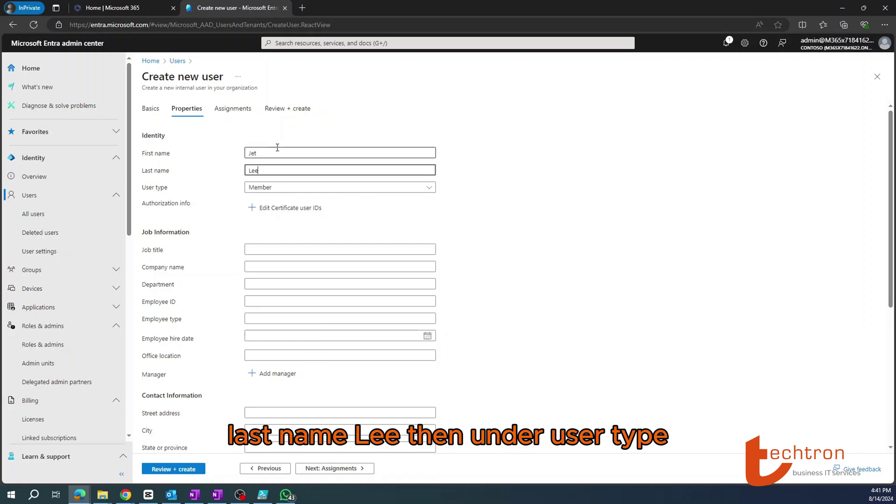
left_click(281, 191)
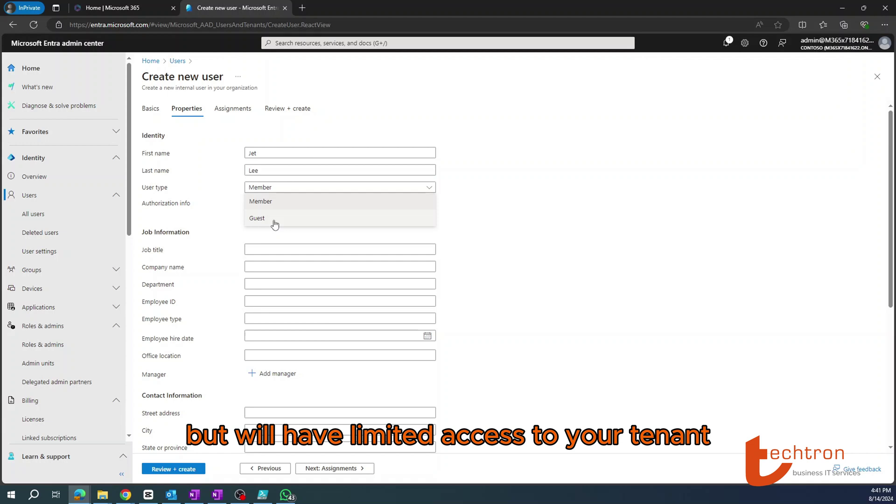
left_click_drag(275, 224, 250, 196)
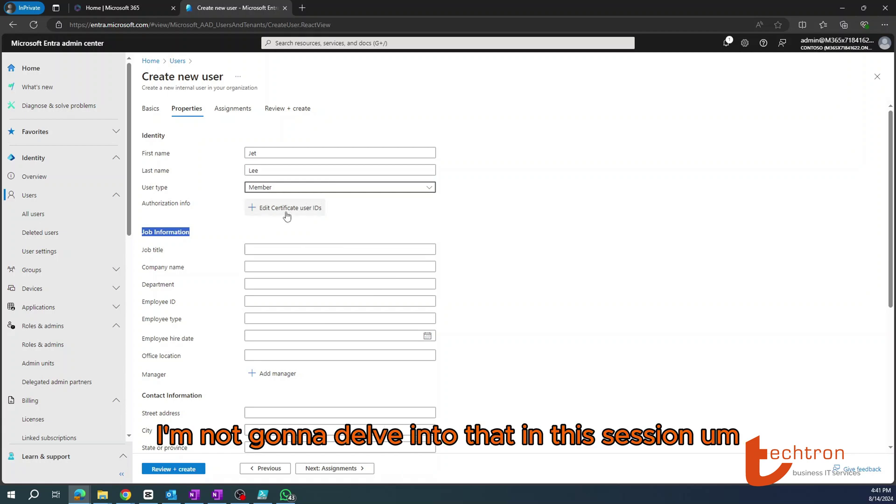
- Set job title Helpdesk Coordinator, company Techtron and department Support
left_click(266, 250)
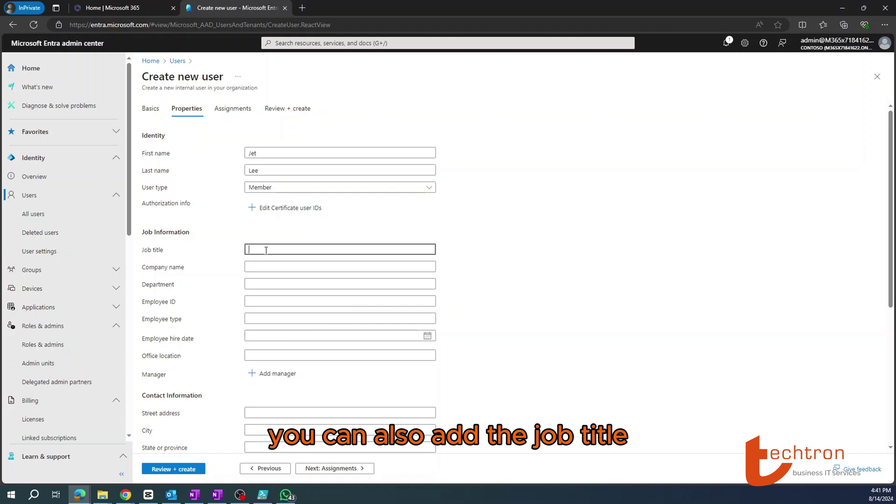
type("Helpdesk Coordinator")
left_click(266, 262)
type("Techtron")
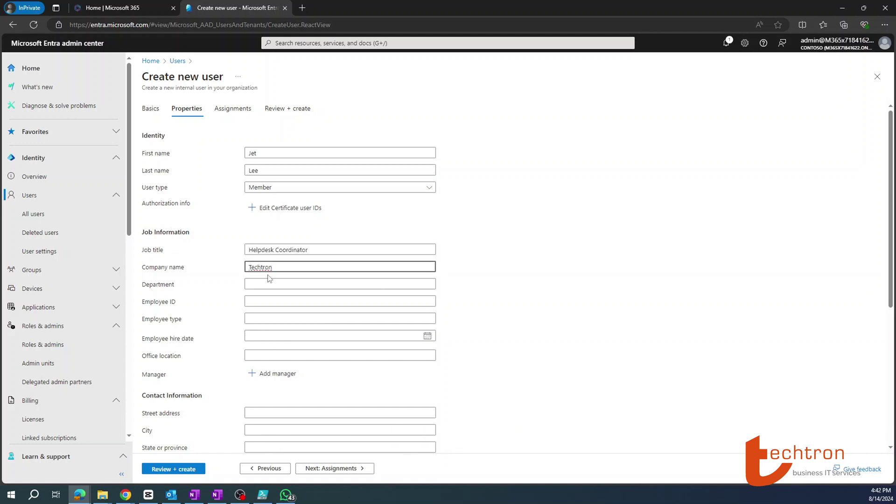
left_click(267, 283)
type("Support")
left_click(286, 300)
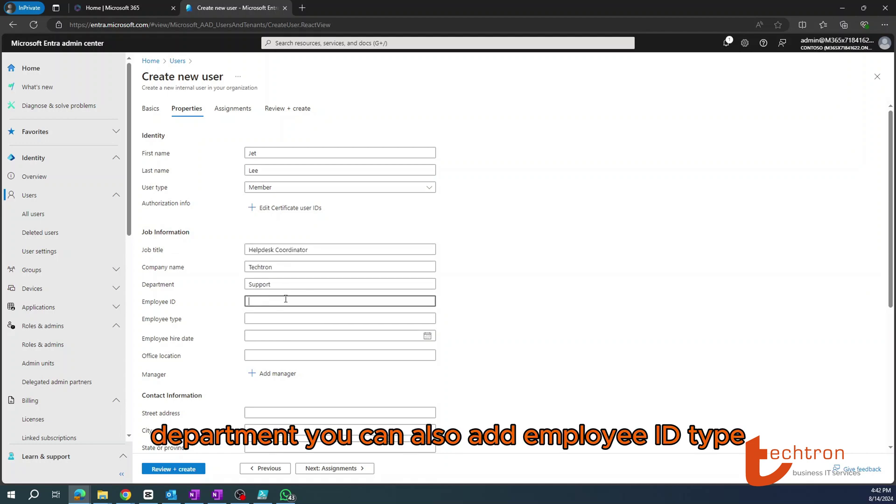
left_click(257, 320)
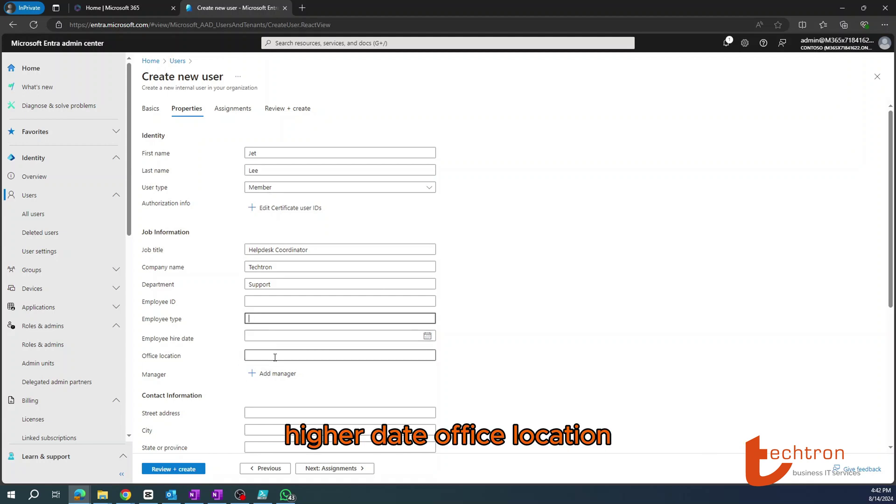
scroll(468, 220, "down", 5)
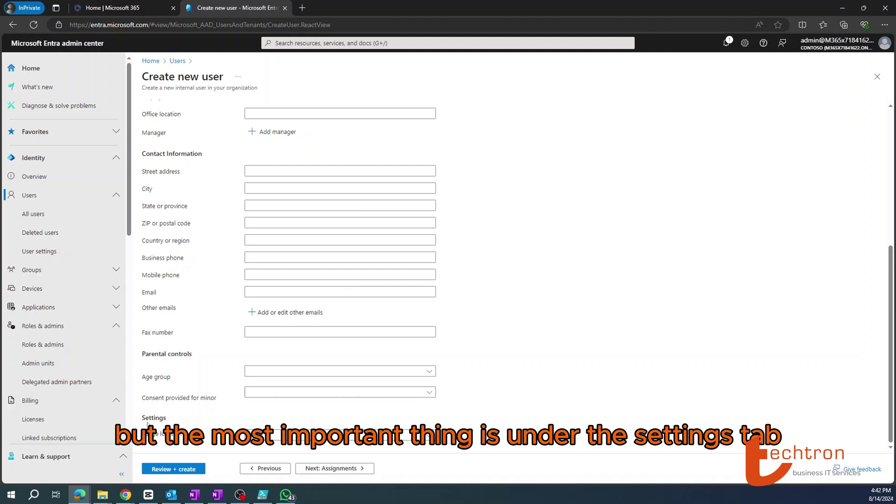
- Search 'Sou' to set usage location to South Africa, then go to Assignments
left_click_drag(142, 419, 215, 438)
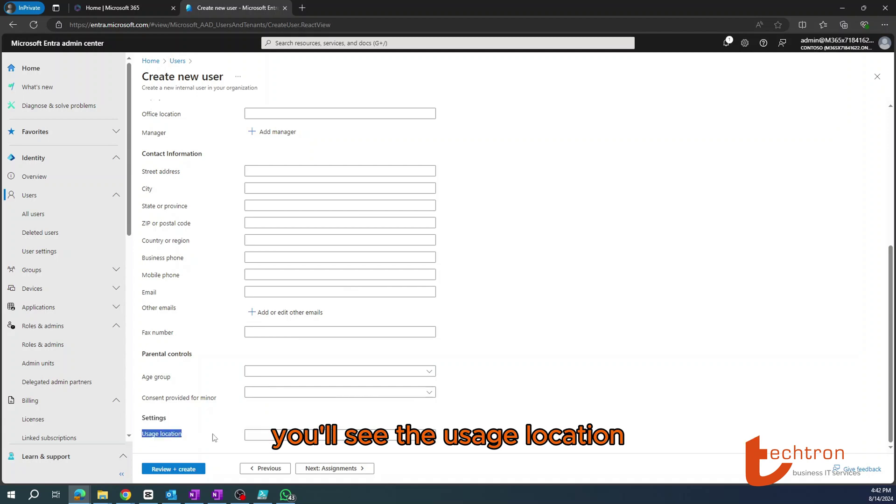
left_click(430, 435)
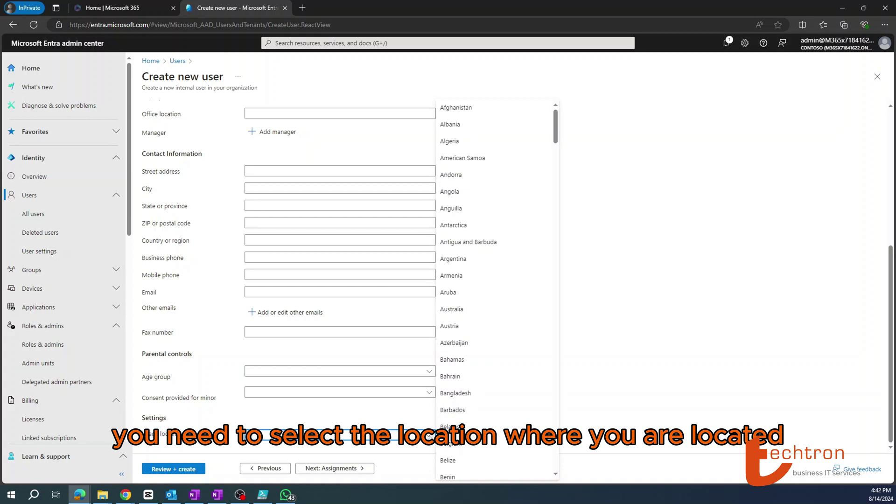
type("South Africa")
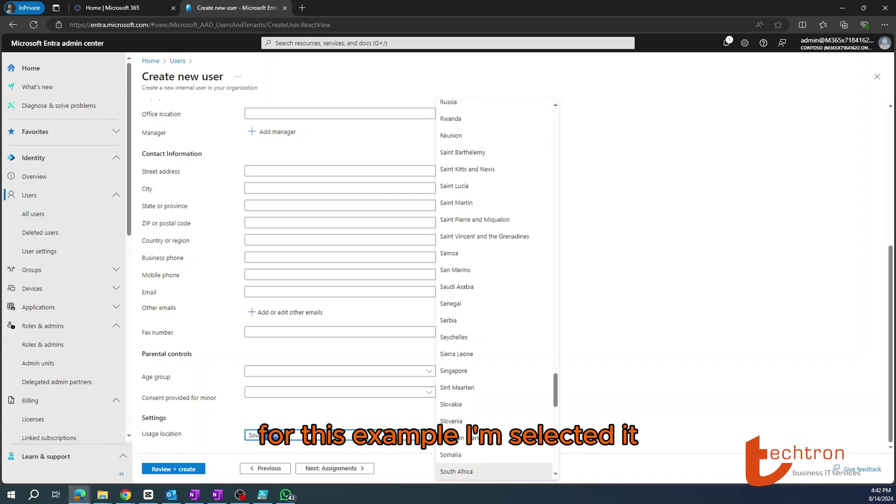
left_click(453, 473)
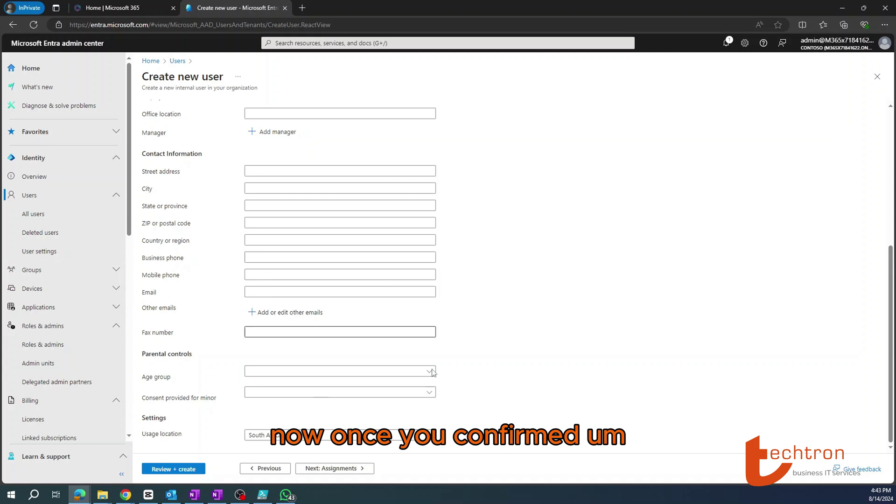
left_click(331, 468)
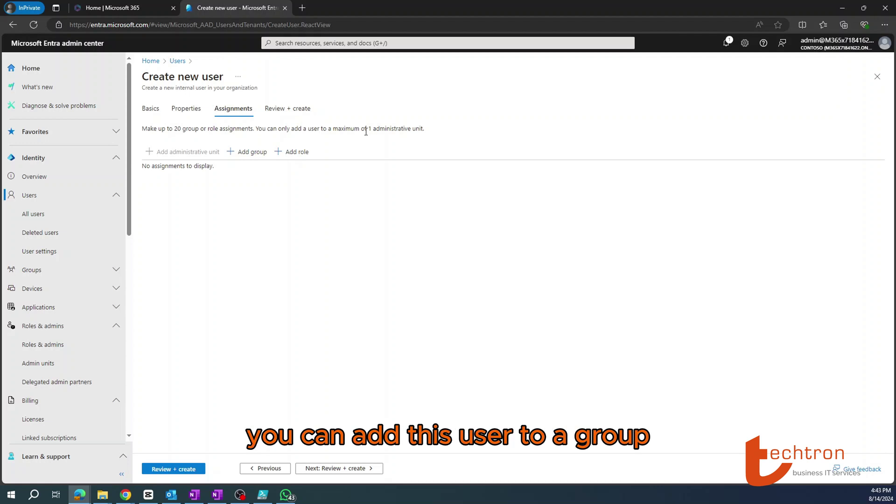
- Add the All Company group and, after searching 'help', the Helpdesk group
left_click(248, 153)
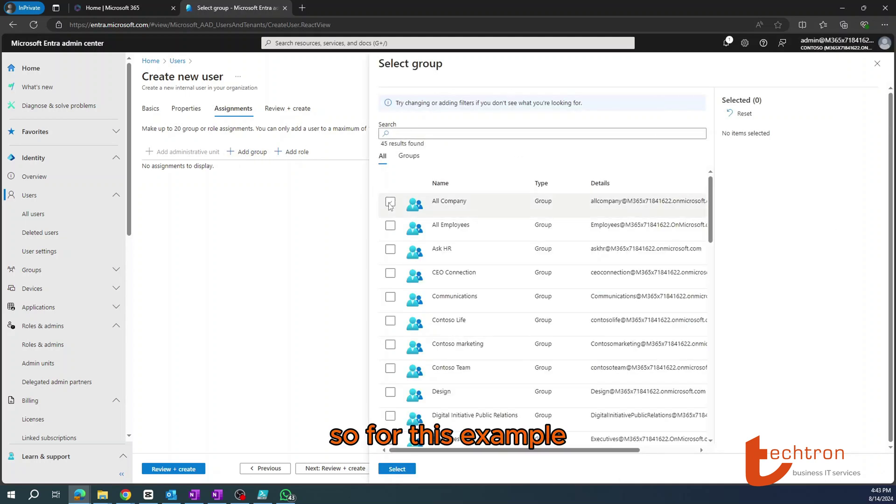
left_click(391, 202)
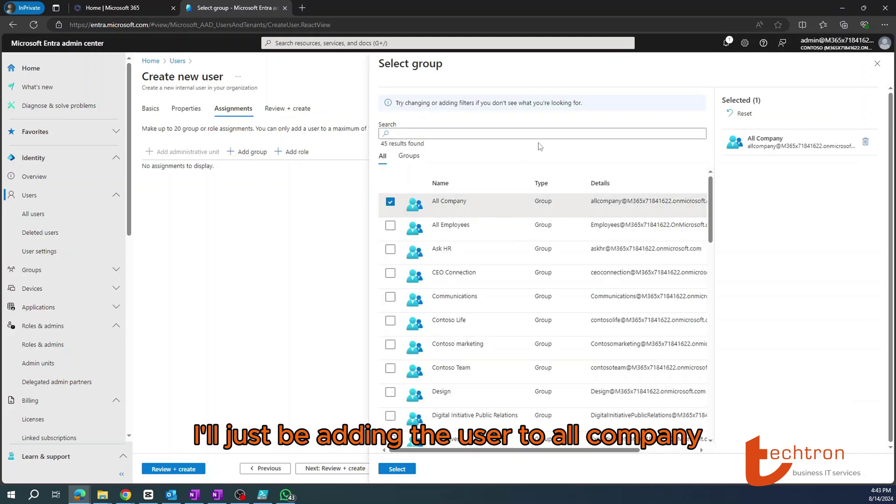
left_click(486, 134)
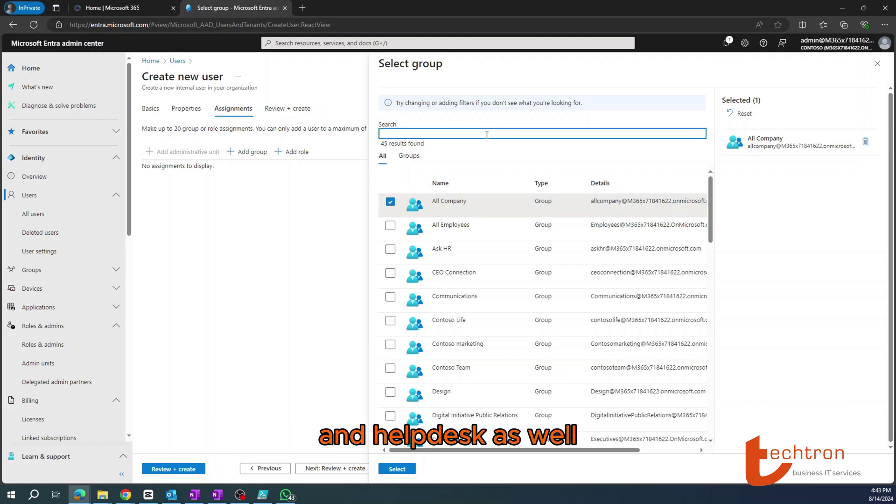
type("help")
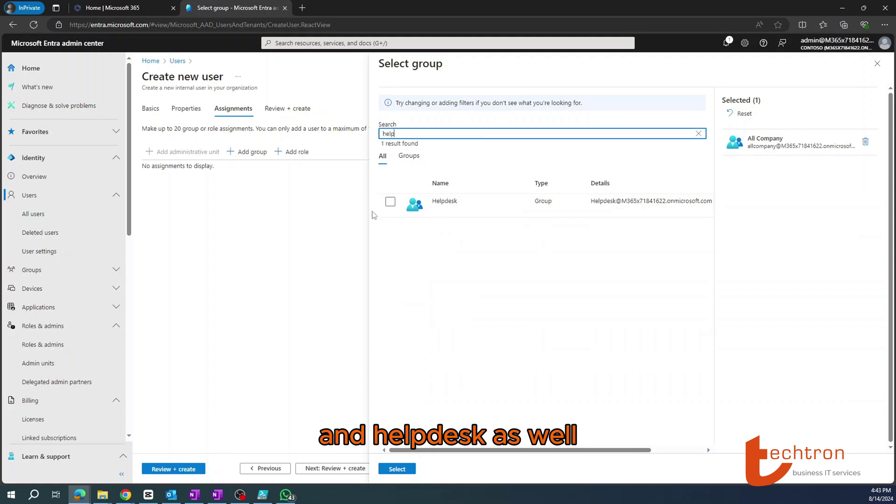
left_click(391, 201)
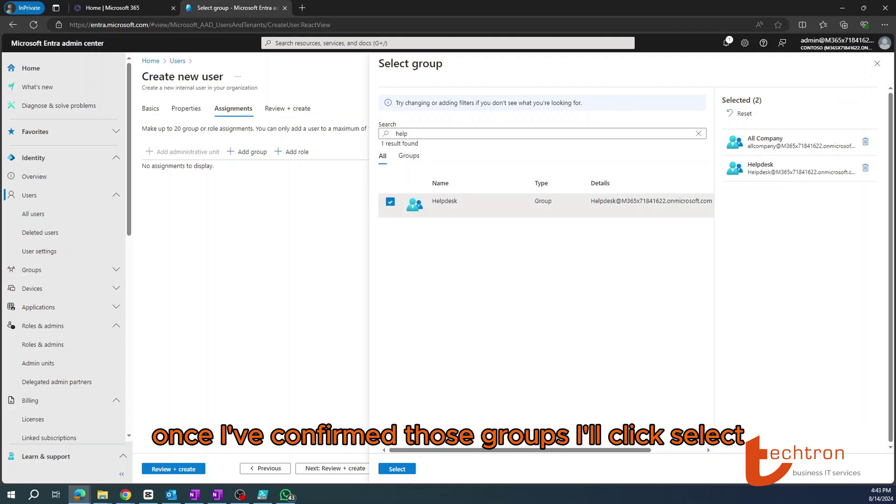
left_click(400, 471)
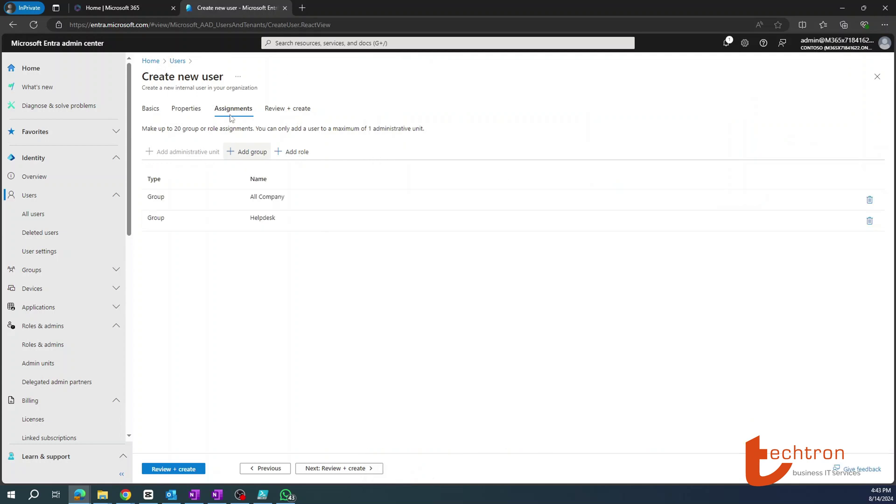
- Search roles for 'helpd' and assign the Helpdesk Administrator role
left_click(288, 153)
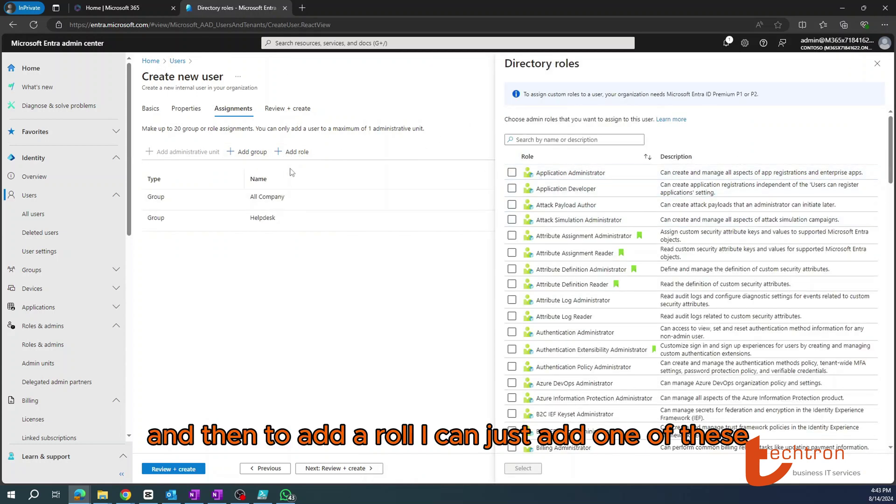
scroll(620, 261, "down", 2)
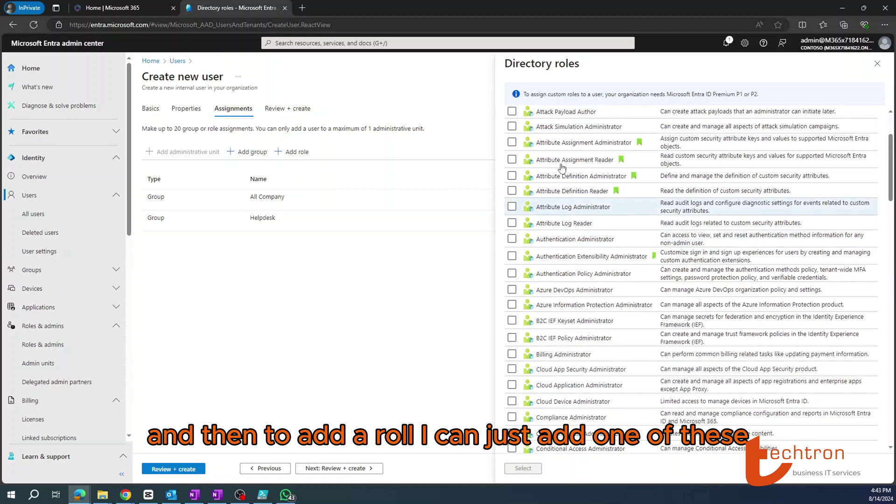
scroll(587, 200, "up", 2)
left_click(554, 140)
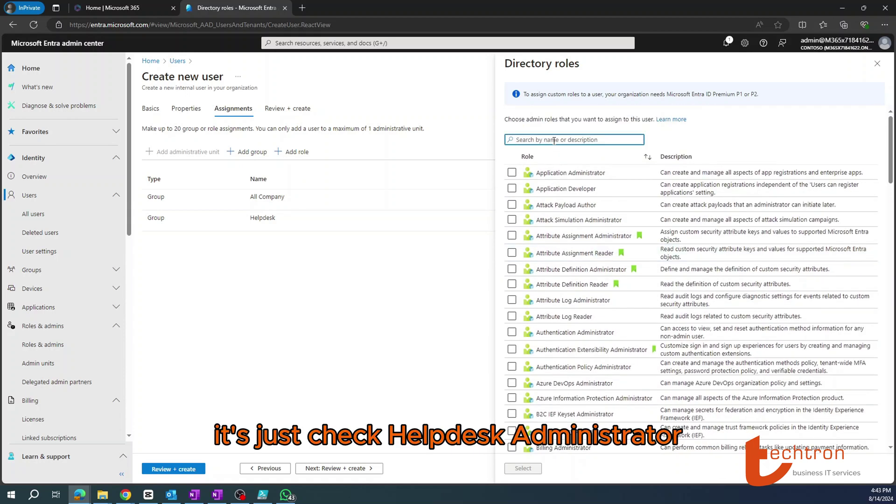
type("helpd")
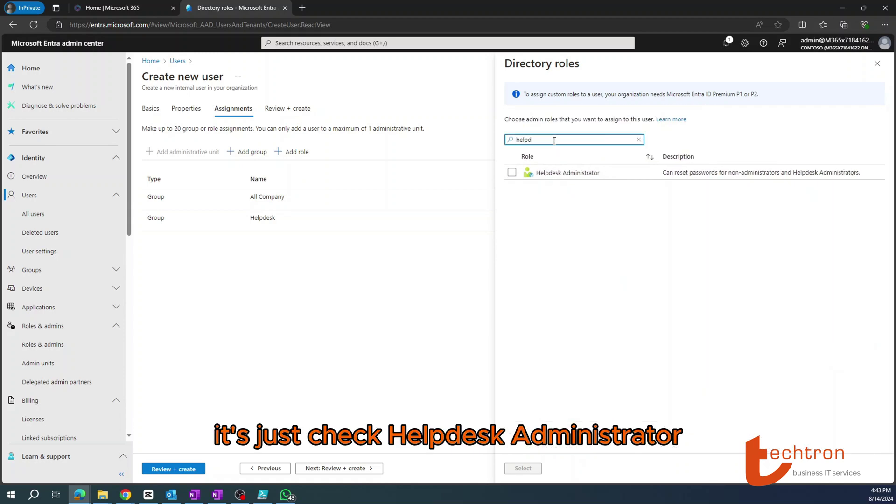
left_click(512, 172)
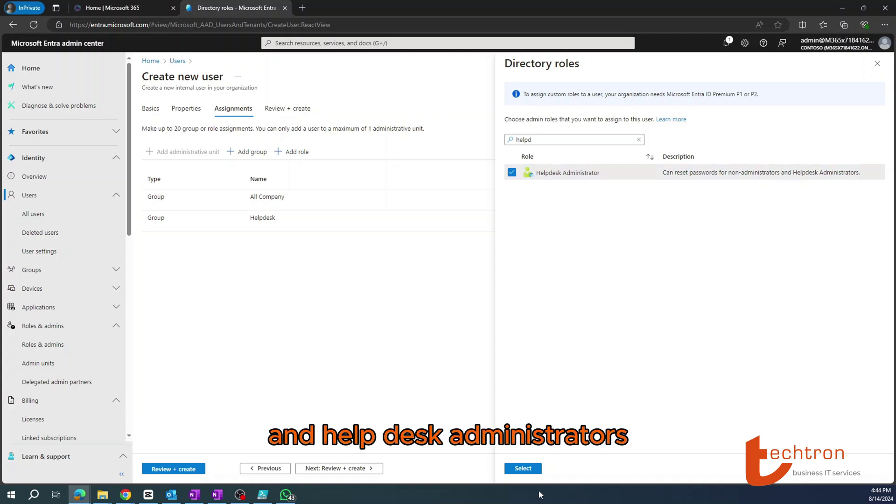
left_click(523, 468)
left_click(340, 468)
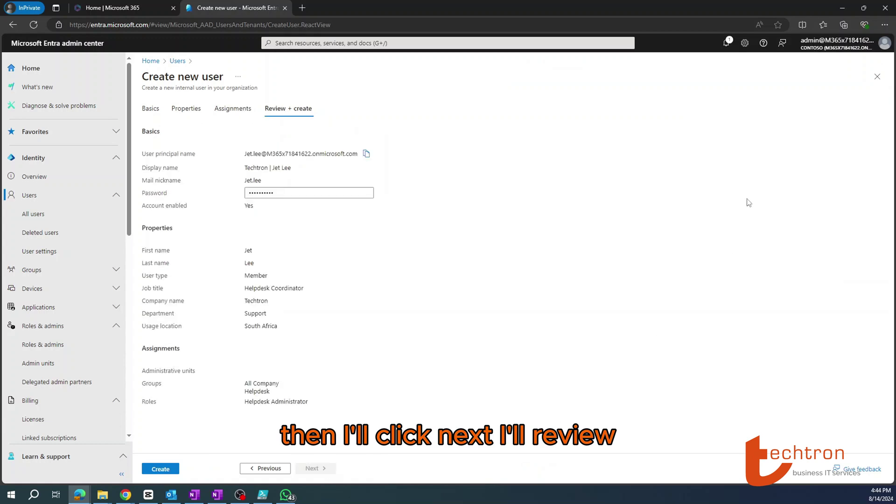